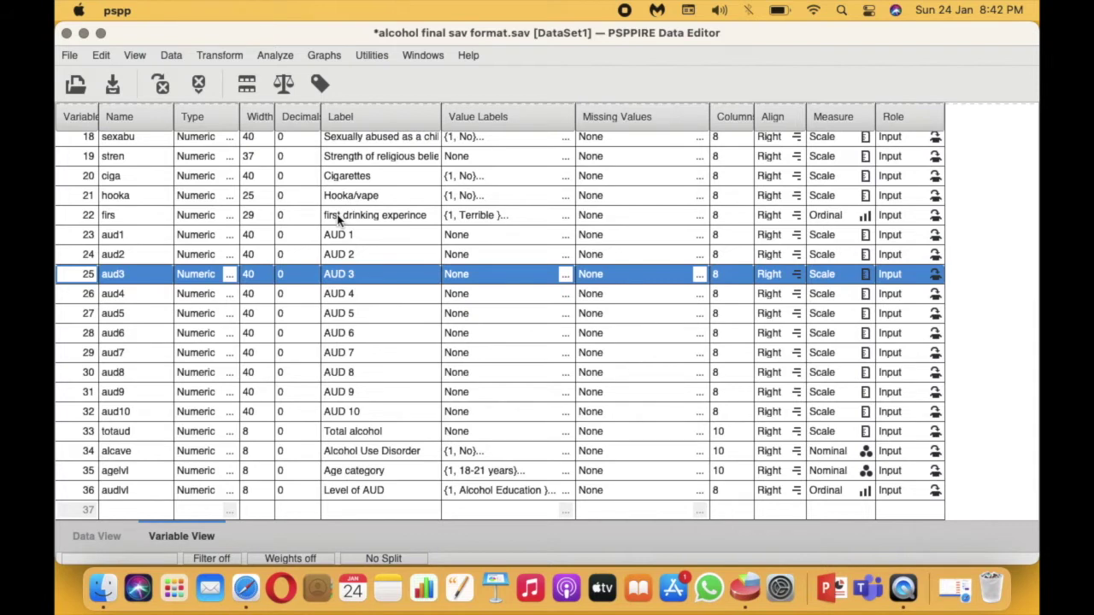
Check the value labels of first drinking experince and Level of AUD without changing them
{"action": "scroll", "coordinate": [356, 322], "scroll_direction": "up", "scroll_amount": 5}
{"action": "scroll", "coordinate": [357, 323], "scroll_direction": "down", "scroll_amount": 5}
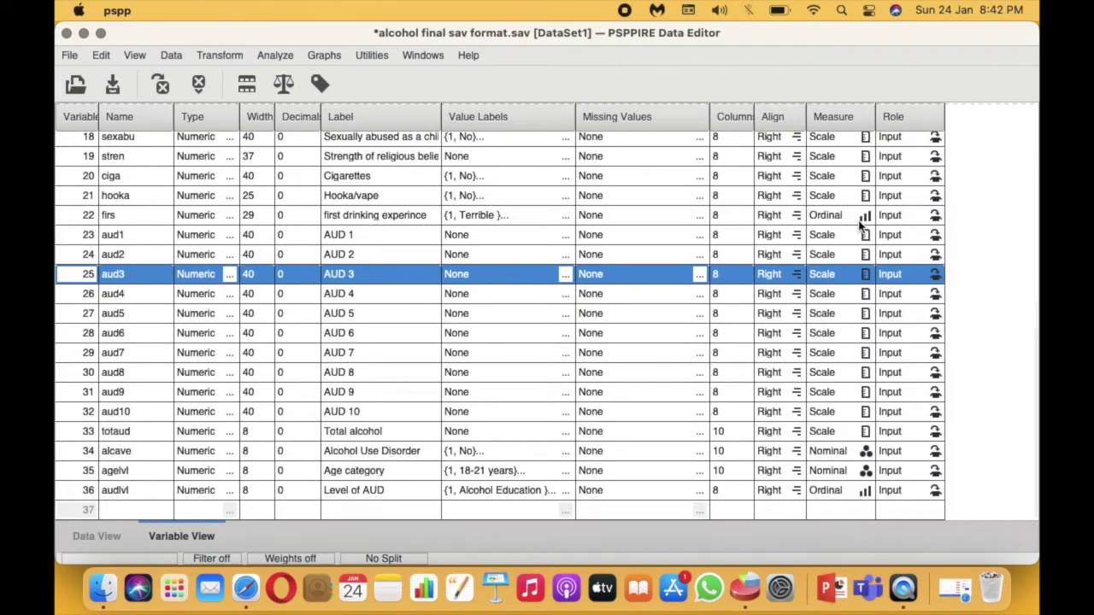
{"action": "left_click", "coordinate": [570, 216]}
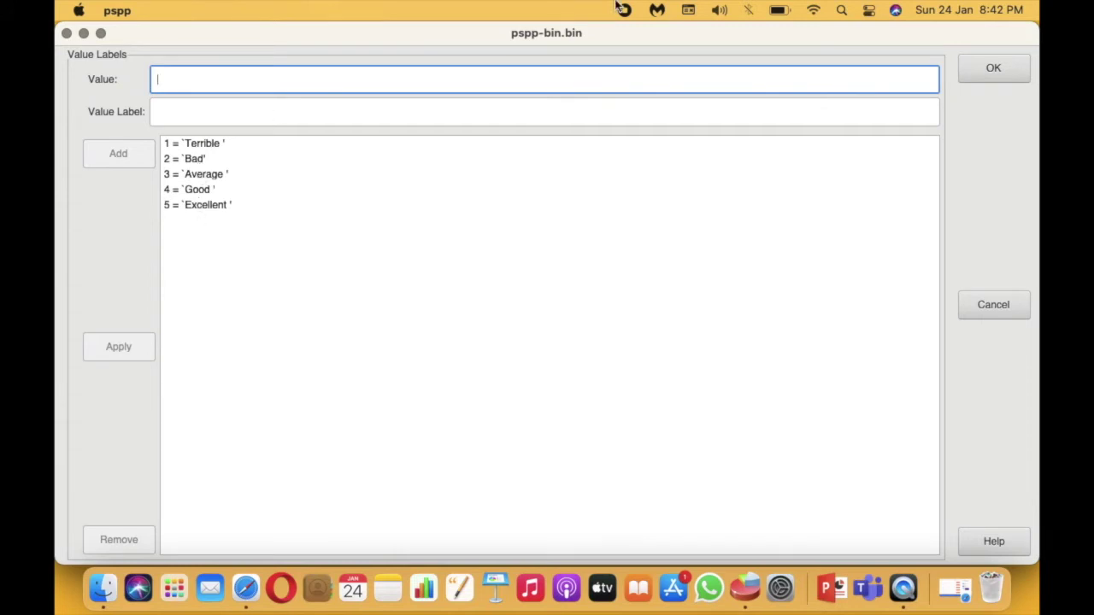
{"action": "left_click", "coordinate": [993, 70]}
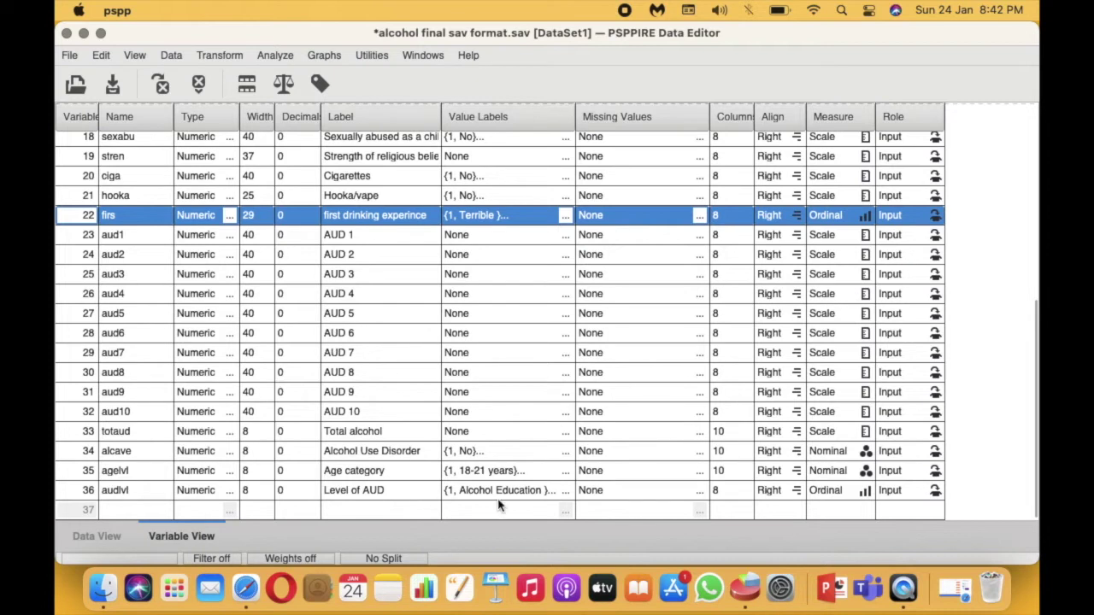
{"action": "left_click", "coordinate": [564, 490]}
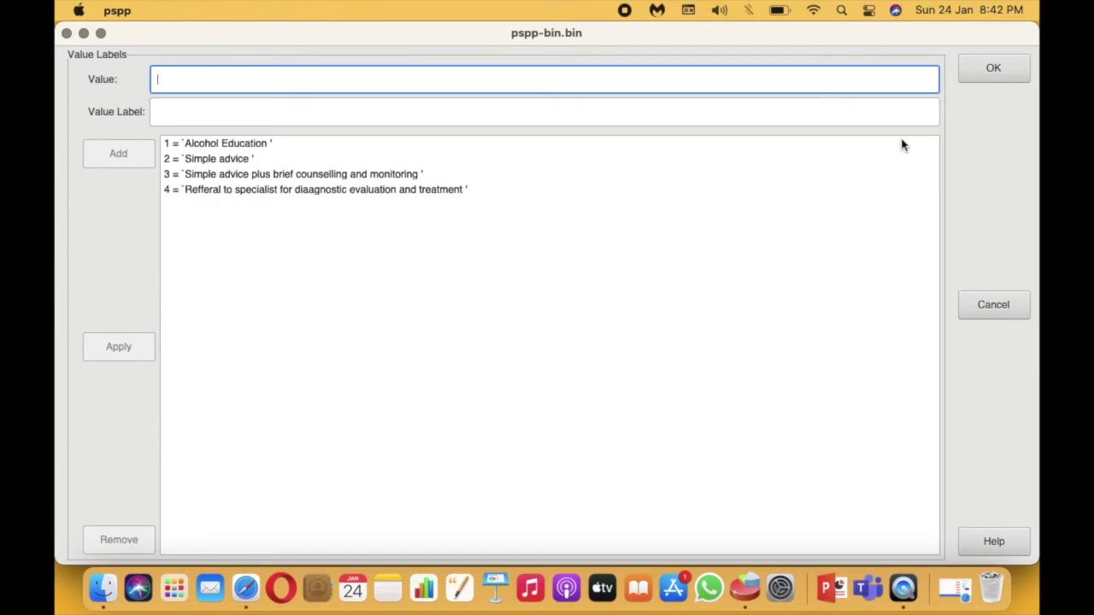
{"action": "left_click", "coordinate": [993, 68]}
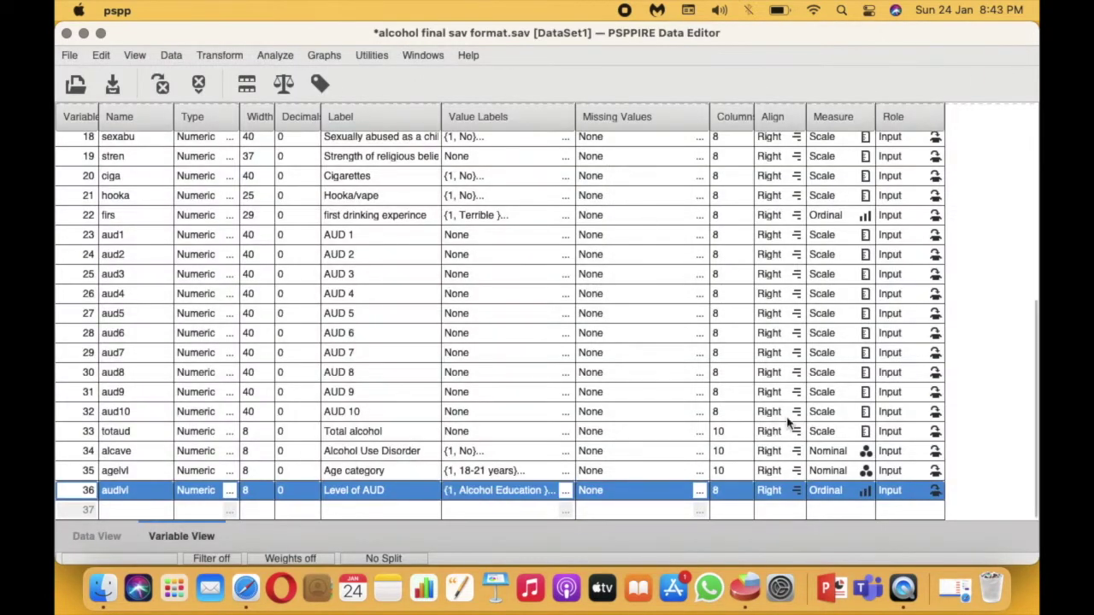
{"action": "scroll", "coordinate": [820, 458], "scroll_direction": "up", "scroll_amount": 5}
{"action": "scroll", "coordinate": [820, 457], "scroll_direction": "down", "scroll_amount": 5}
{"action": "scroll", "coordinate": [684, 478], "scroll_direction": "up", "scroll_amount": 5}
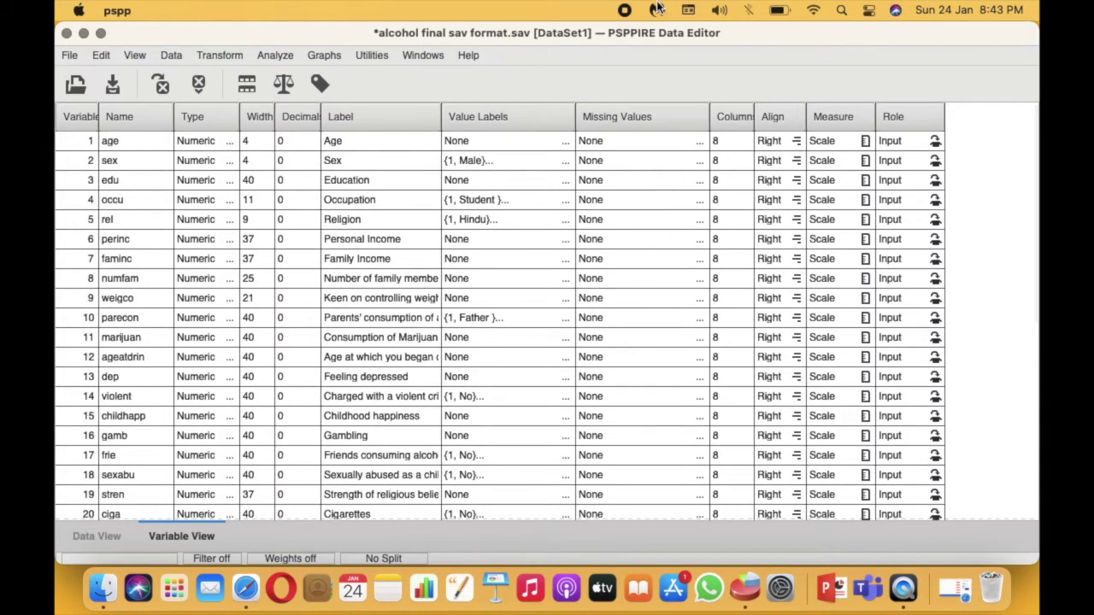
Start a crosstab with Level of AUD as the row variable
{"action": "left_click", "coordinate": [282, 58]}
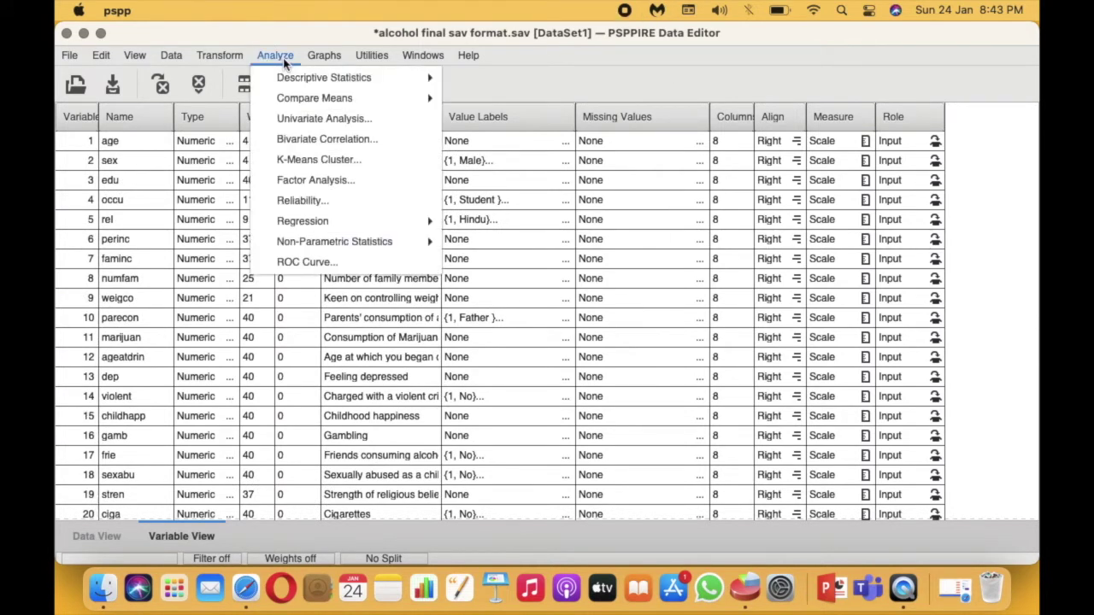
{"action": "mouse_move", "coordinate": [287, 79]}
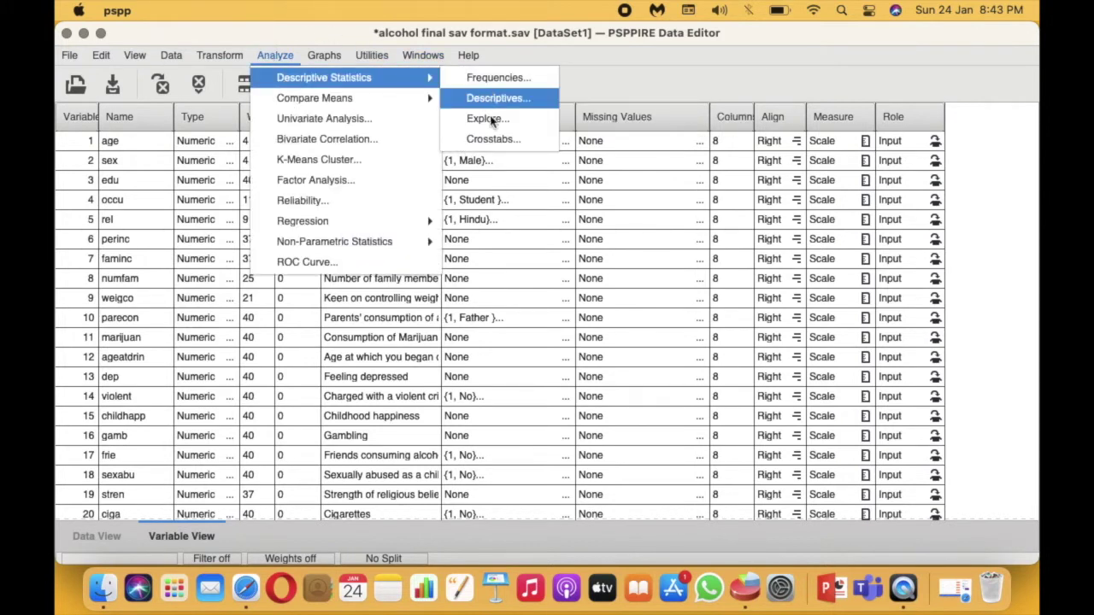
{"action": "left_click", "coordinate": [518, 141]}
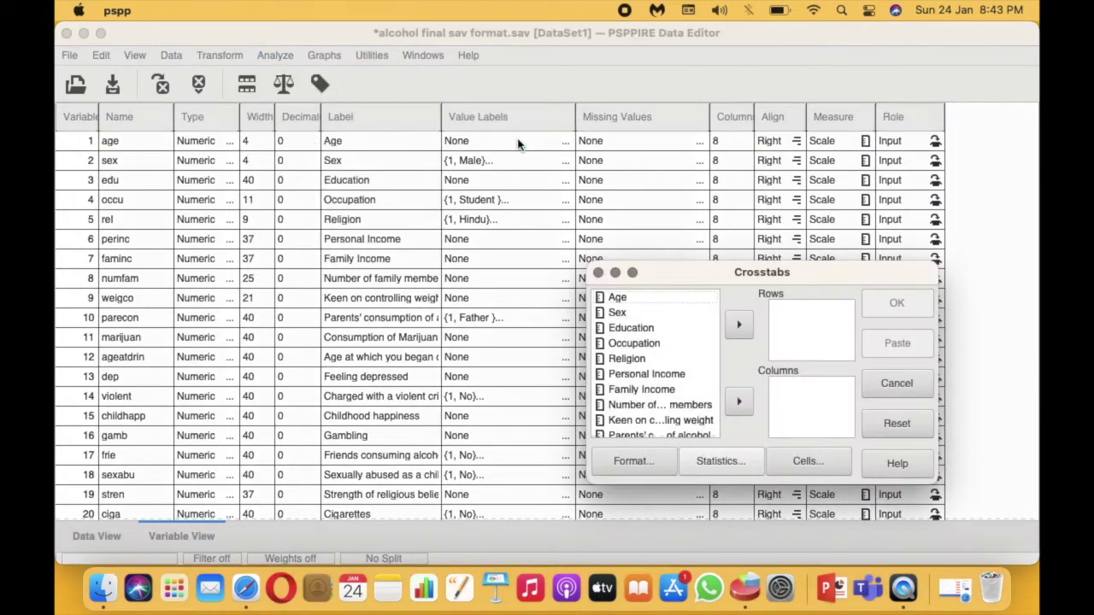
{"action": "scroll", "coordinate": [679, 366], "scroll_direction": "down", "scroll_amount": 3}
{"action": "scroll", "coordinate": [680, 366], "scroll_direction": "down", "scroll_amount": 10}
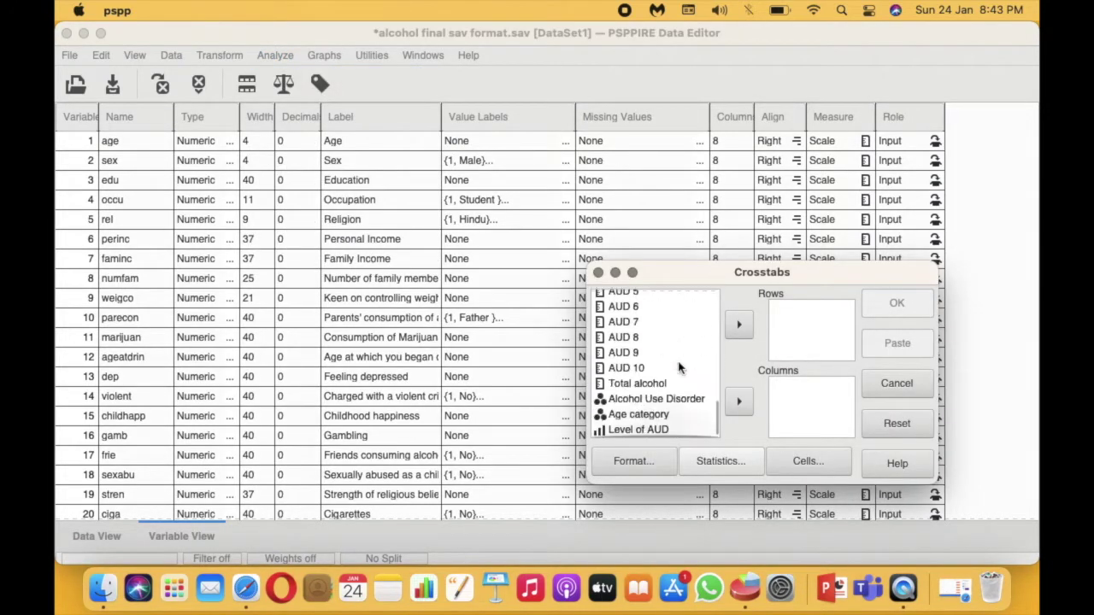
{"action": "left_click", "coordinate": [652, 432]}
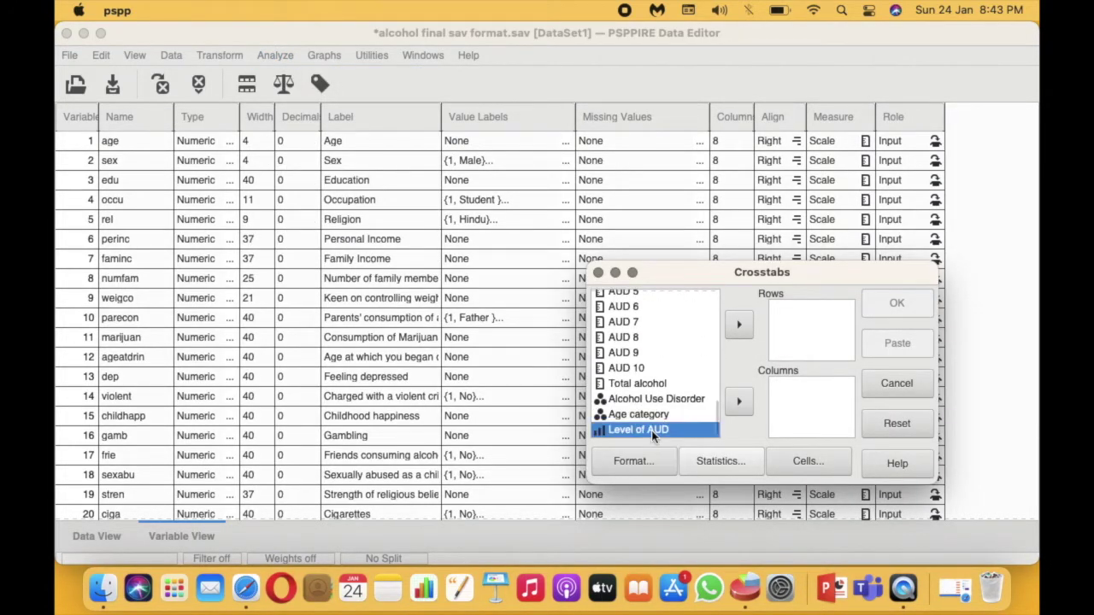
{"action": "left_click", "coordinate": [739, 326]}
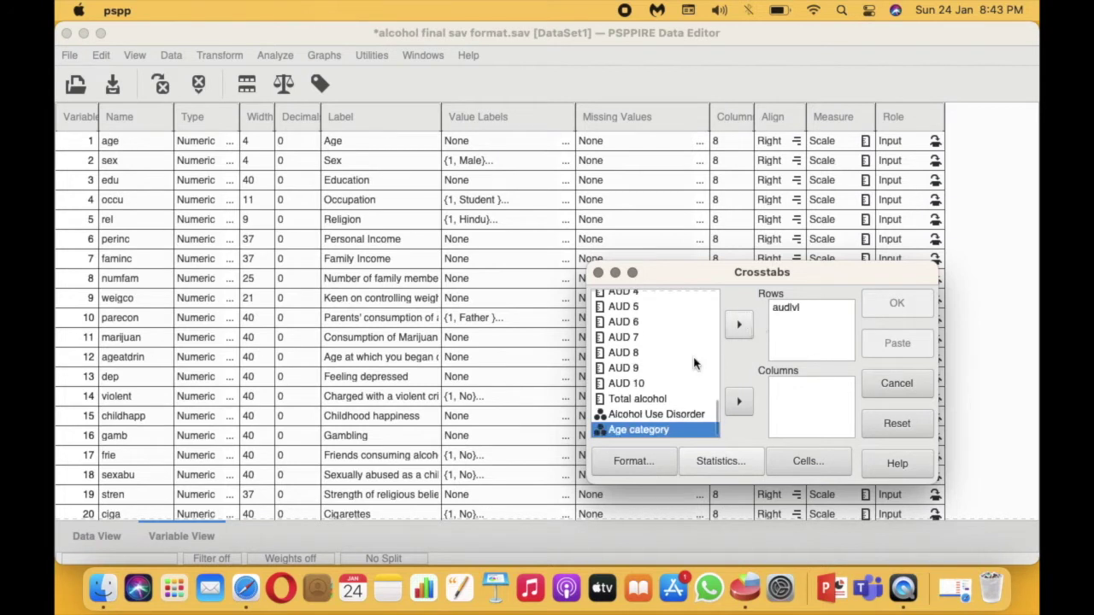
Add first drinking experince as the column variable and open the crosstab Statistics options
{"action": "scroll", "coordinate": [662, 386], "scroll_direction": "up", "scroll_amount": 3}
{"action": "scroll", "coordinate": [662, 386], "scroll_direction": "up", "scroll_amount": 2}
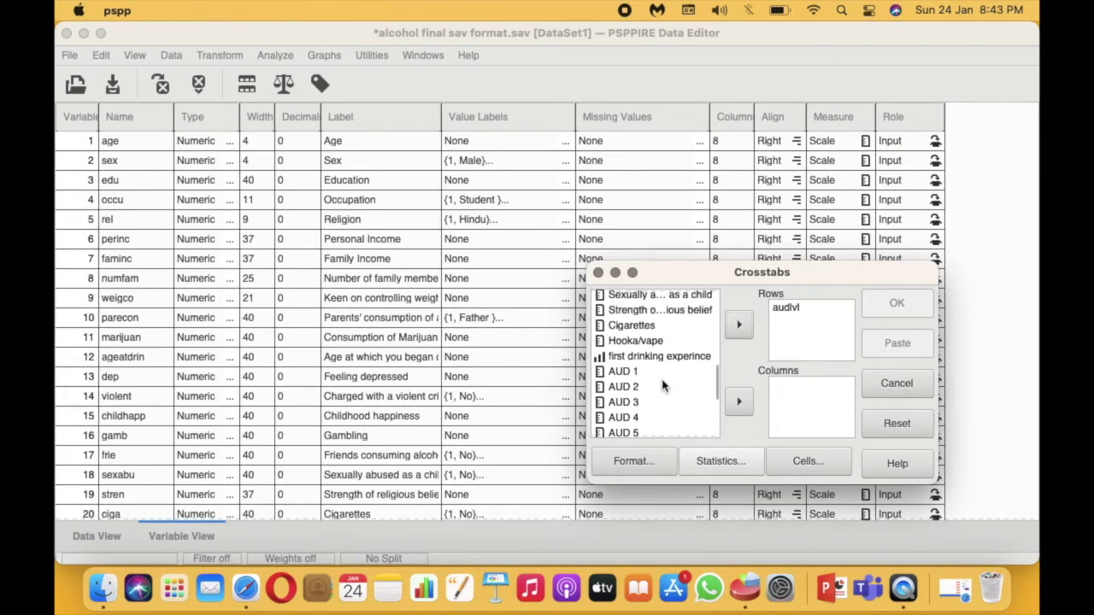
{"action": "left_click", "coordinate": [680, 357]}
{"action": "left_click", "coordinate": [739, 401]}
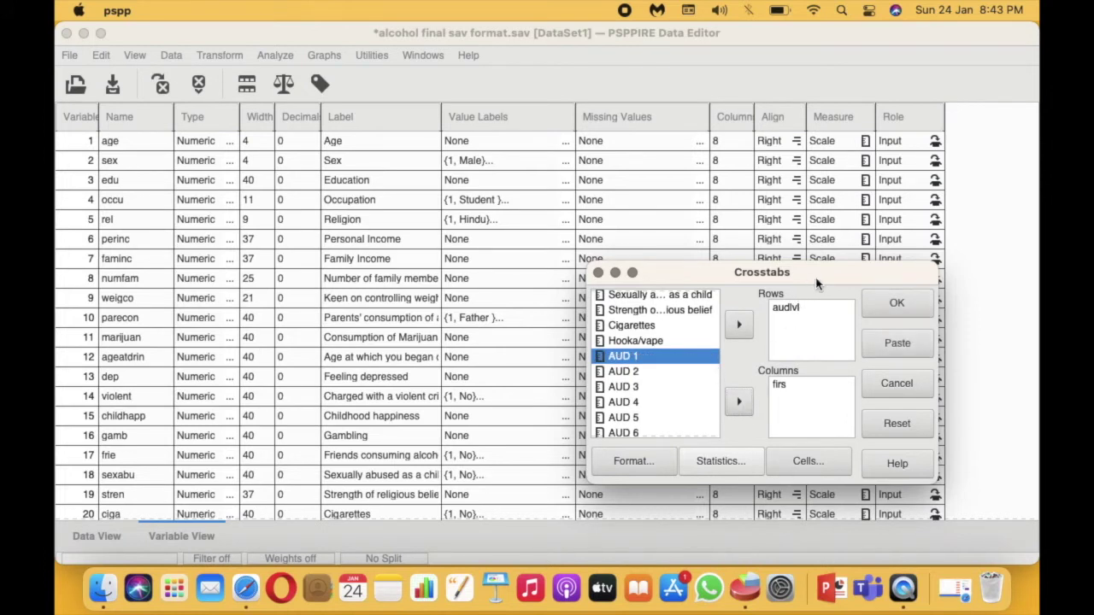
{"action": "left_click_drag", "start_coordinate": [813, 284], "coordinate": [716, 220]}
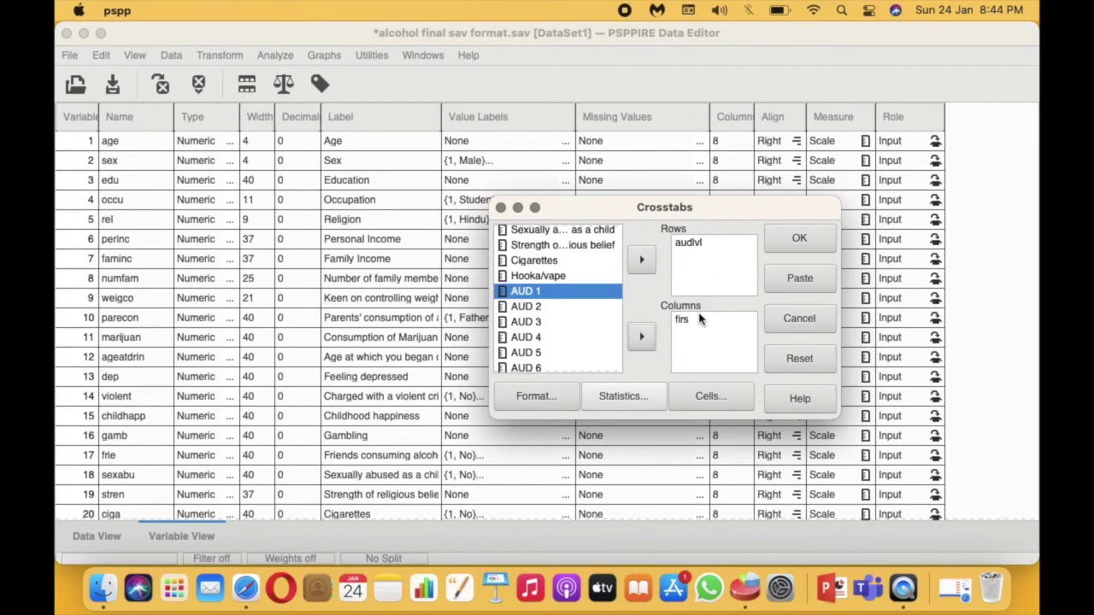
{"action": "left_click", "coordinate": [622, 407]}
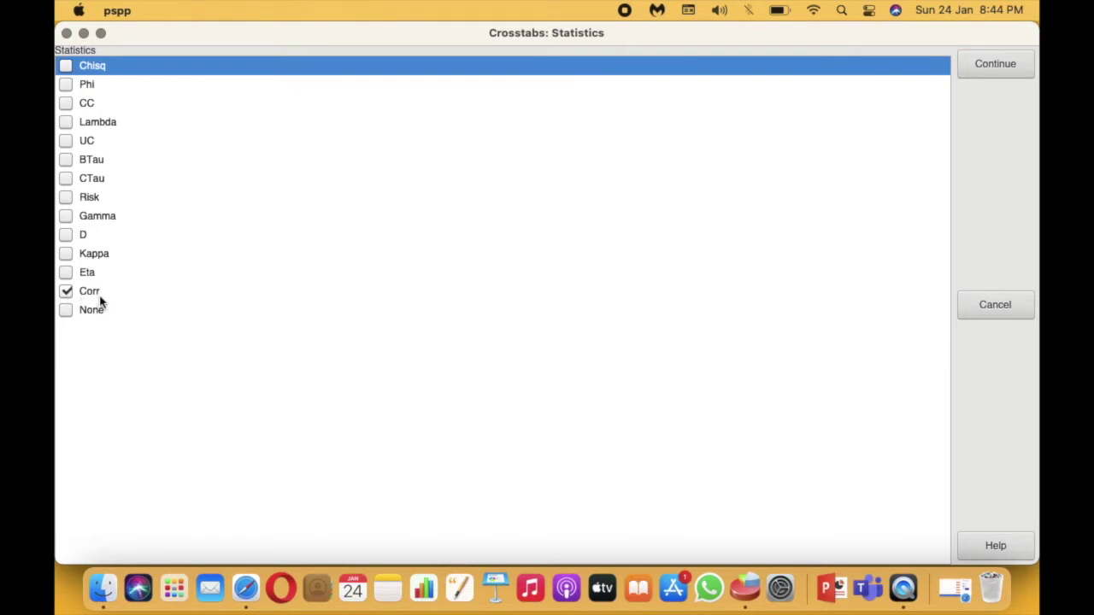
Keep Corr ticked and run the audlvl-by-firs crosstab
{"action": "left_click", "coordinate": [72, 295]}
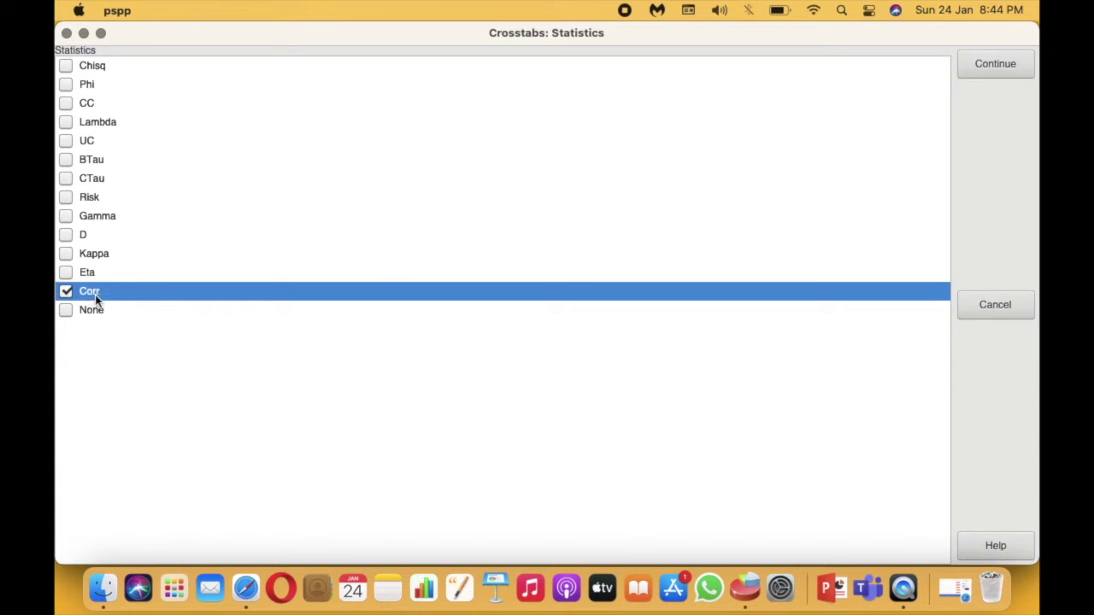
{"action": "left_click", "coordinate": [1012, 70]}
{"action": "left_click", "coordinate": [815, 237]}
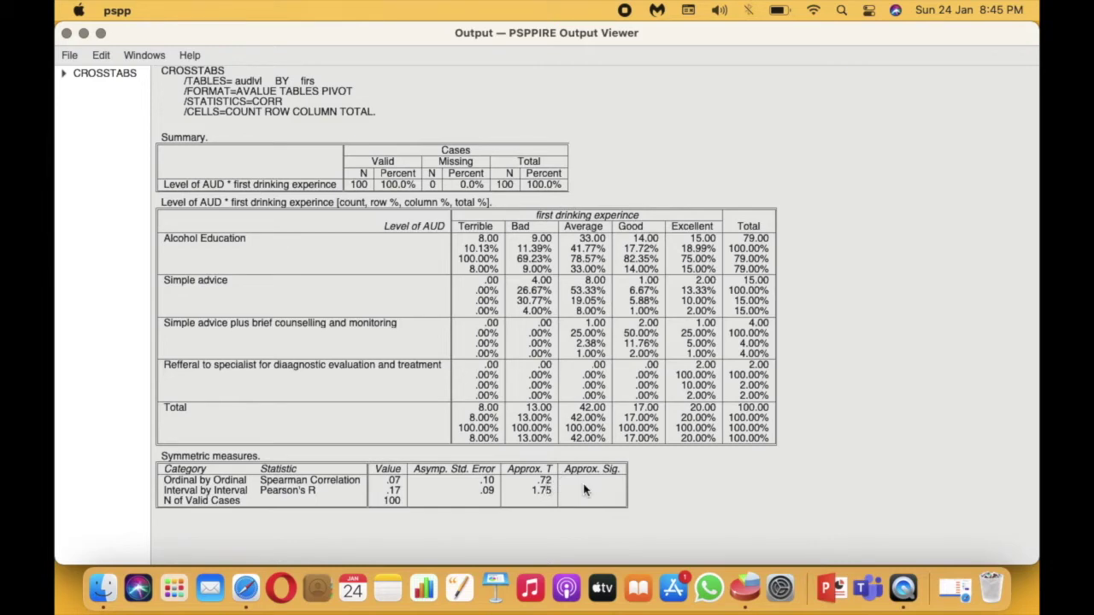
After reading Spearman .07 with approximate T .72, return to the GraphPad P value calculator
{"action": "left_click", "coordinate": [958, 592]}
Enter 0.72 as the t value in the P from t calculator and move to the DF box
{"action": "scroll", "coordinate": [574, 256], "scroll_direction": "up", "scroll_amount": 3}
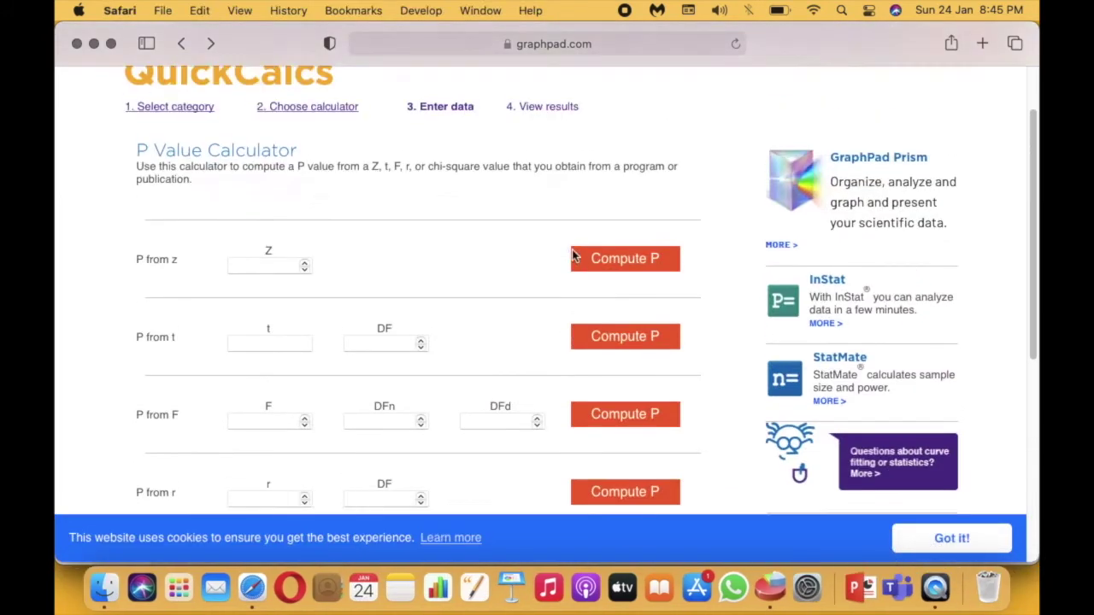
{"action": "scroll", "coordinate": [575, 257], "scroll_direction": "up", "scroll_amount": 2}
{"action": "scroll", "coordinate": [572, 249], "scroll_direction": "down", "scroll_amount": 2}
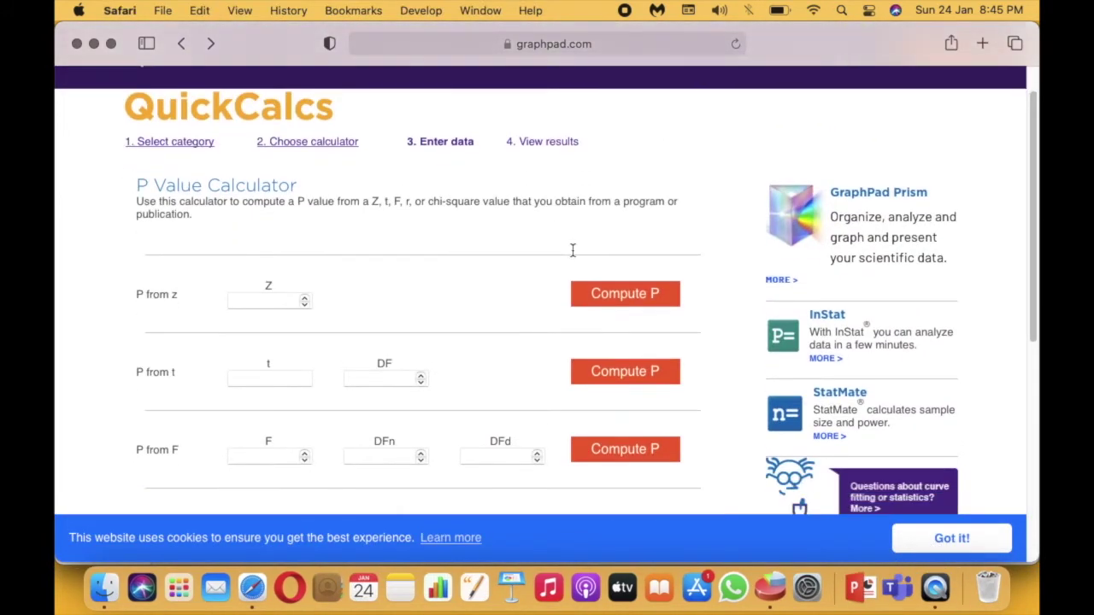
{"action": "scroll", "coordinate": [491, 301], "scroll_direction": "up", "scroll_amount": 2}
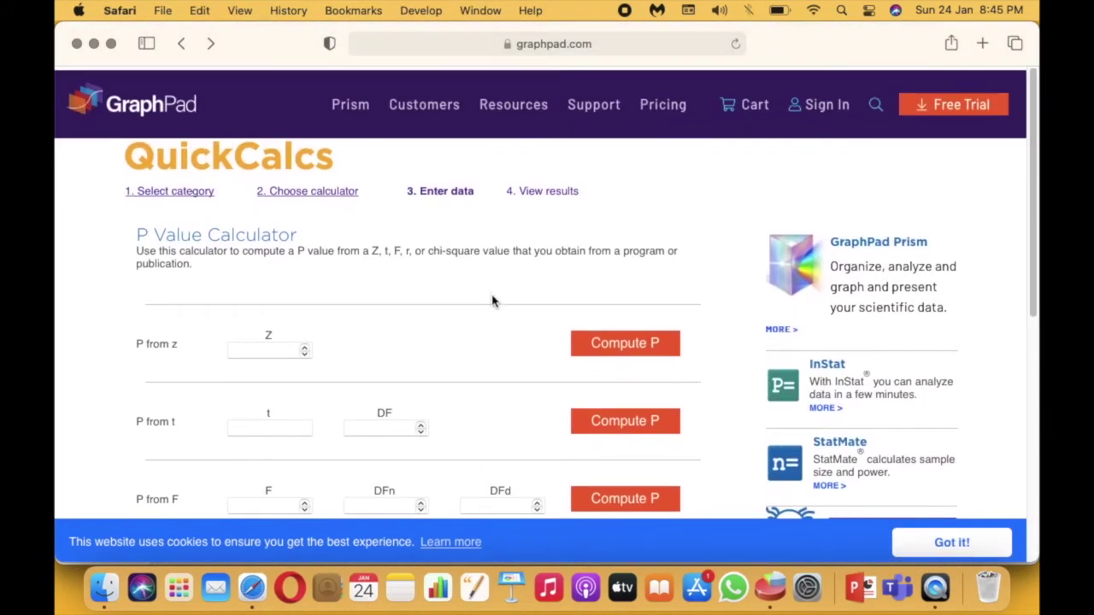
{"action": "scroll", "coordinate": [491, 301], "scroll_direction": "down", "scroll_amount": 1}
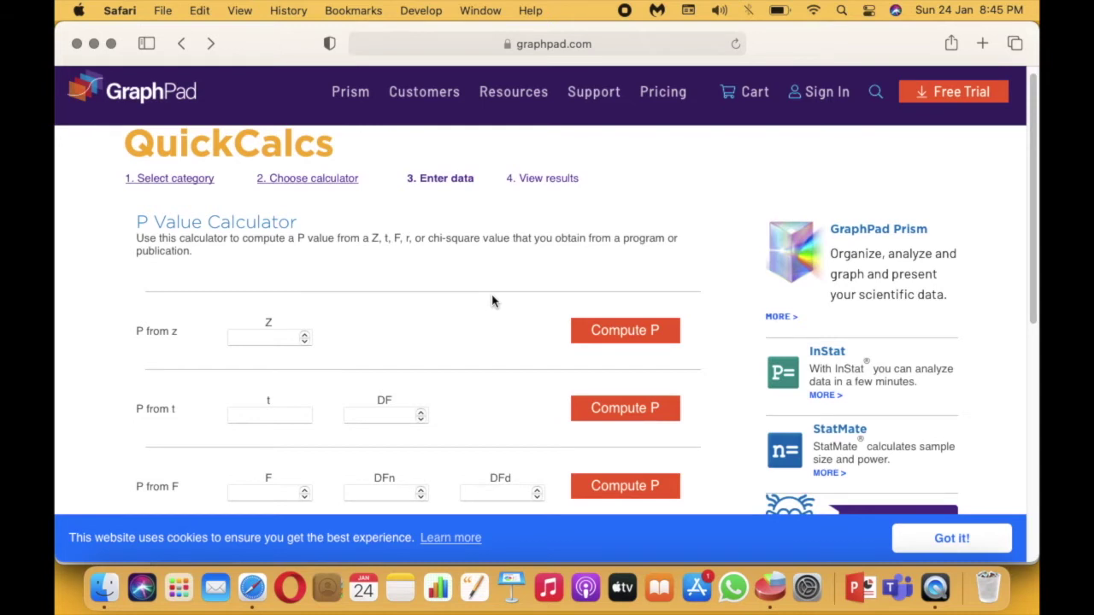
{"action": "scroll", "coordinate": [491, 301], "scroll_direction": "down", "scroll_amount": 3}
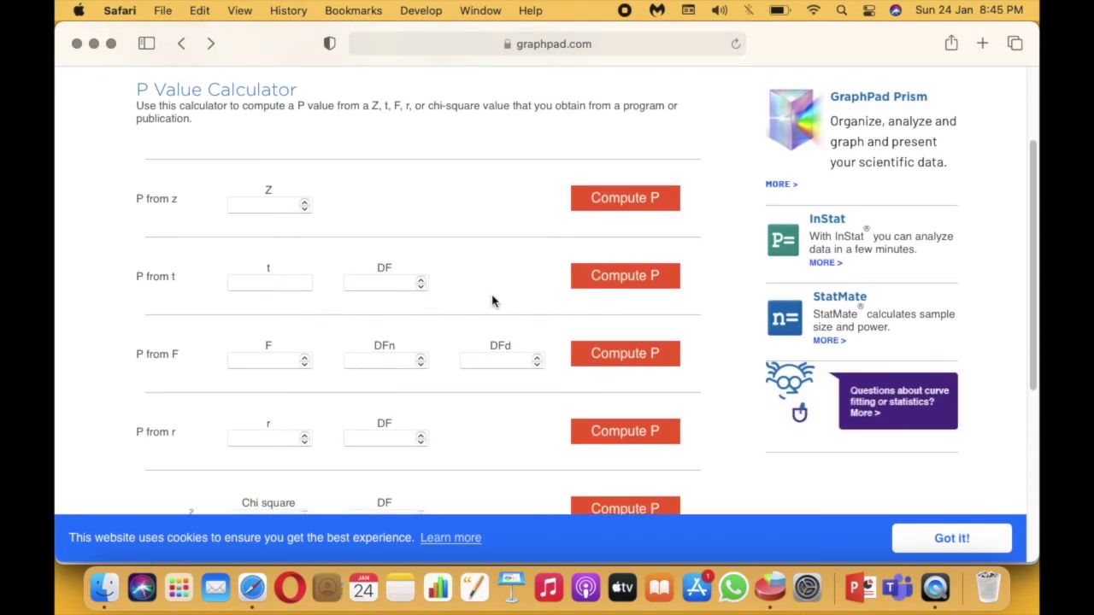
{"action": "scroll", "coordinate": [317, 249], "scroll_direction": "up", "scroll_amount": 3}
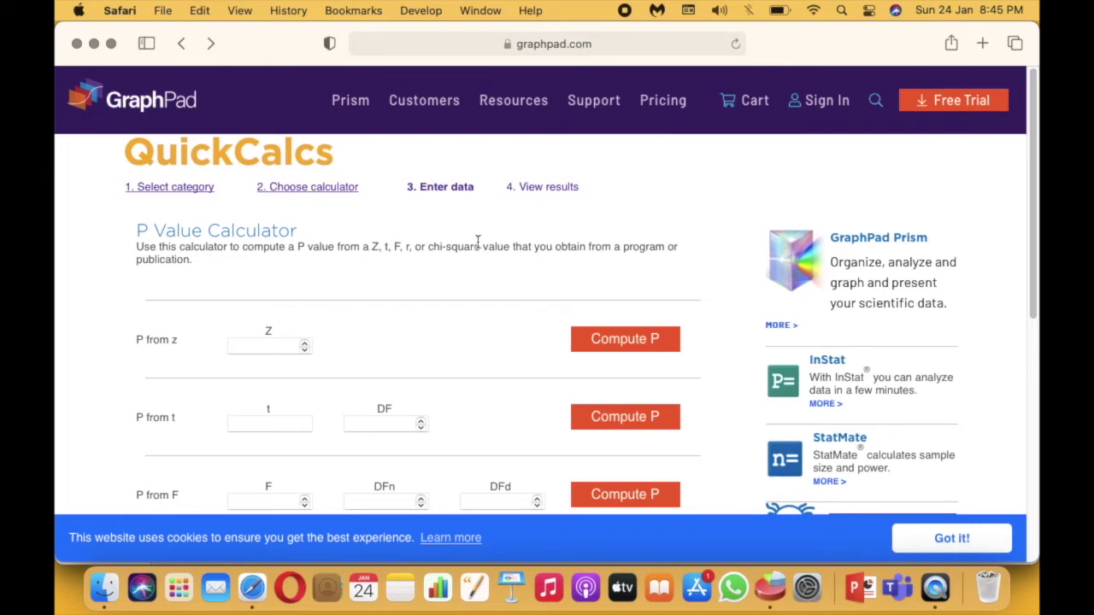
{"action": "scroll", "coordinate": [478, 243], "scroll_direction": "down", "scroll_amount": 6}
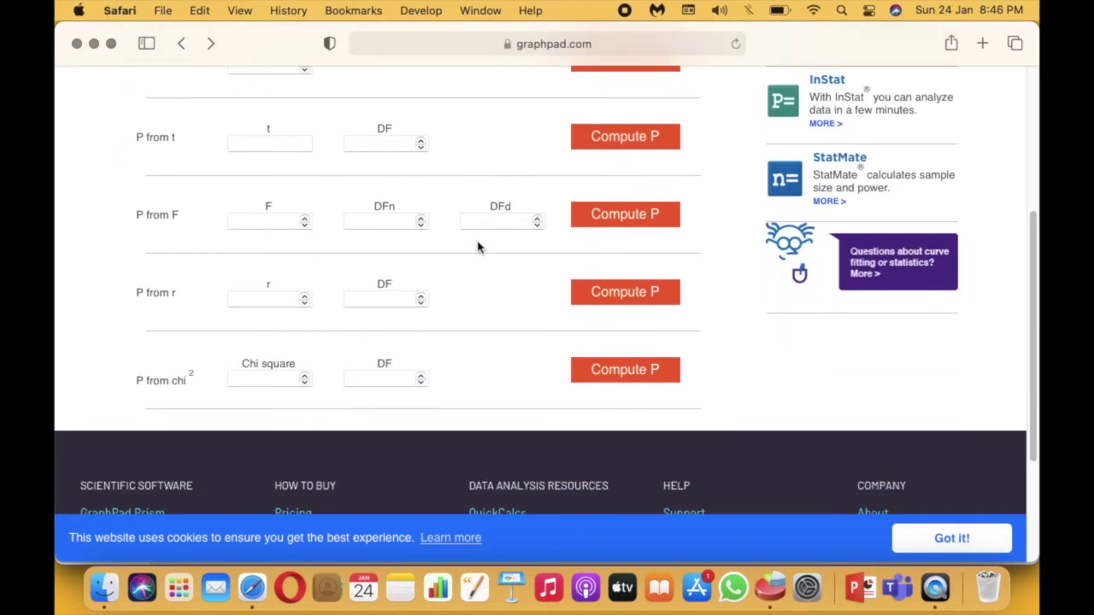
{"action": "scroll", "coordinate": [477, 247], "scroll_direction": "up", "scroll_amount": 3}
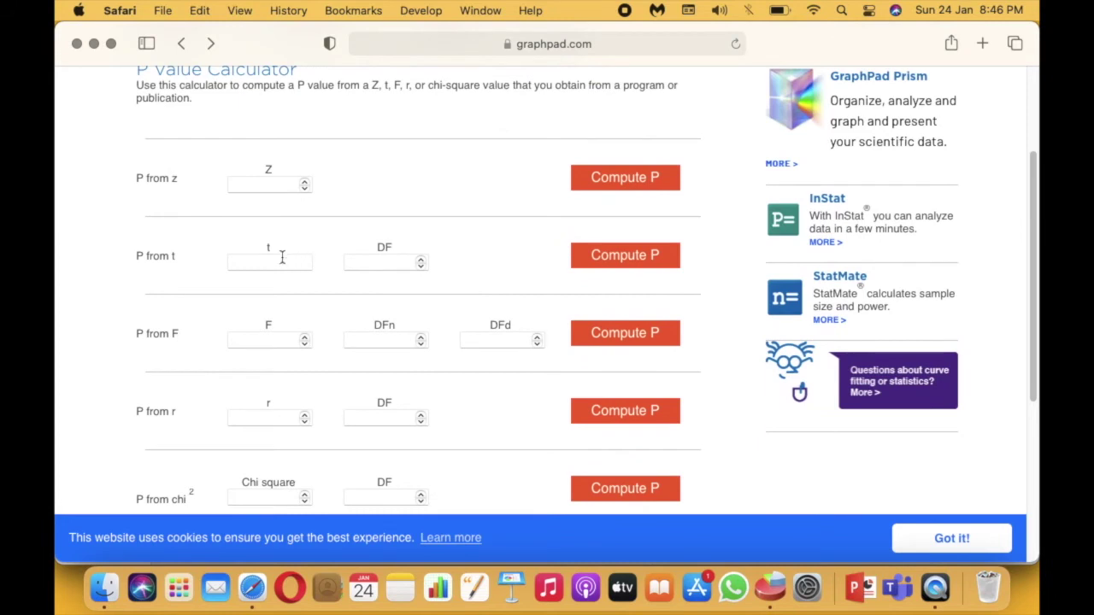
{"action": "left_click", "coordinate": [250, 267]}
{"action": "type", "text": "0.72"}
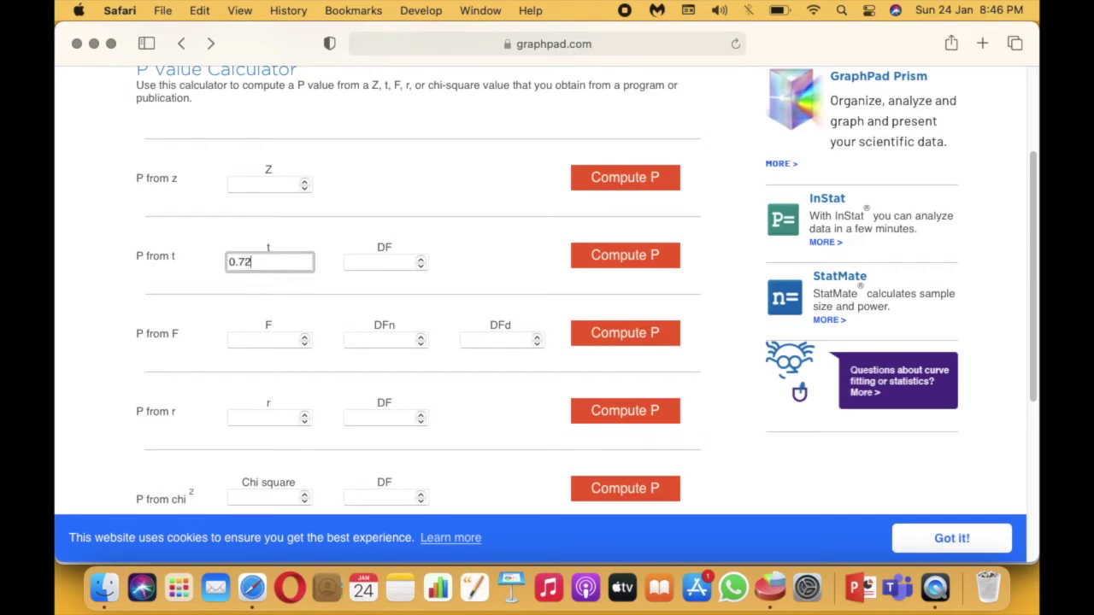
{"action": "left_click", "coordinate": [413, 266]}
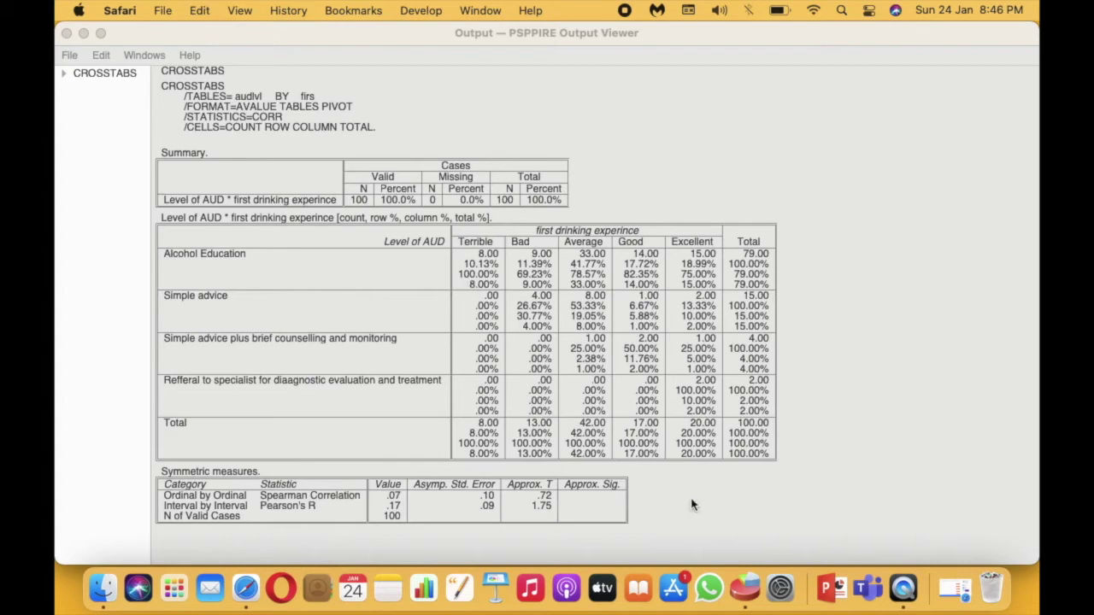
Confirm in PSPP's Data View that case 100 is the last case, then return to the calculator
{"action": "left_click", "coordinate": [749, 587]}
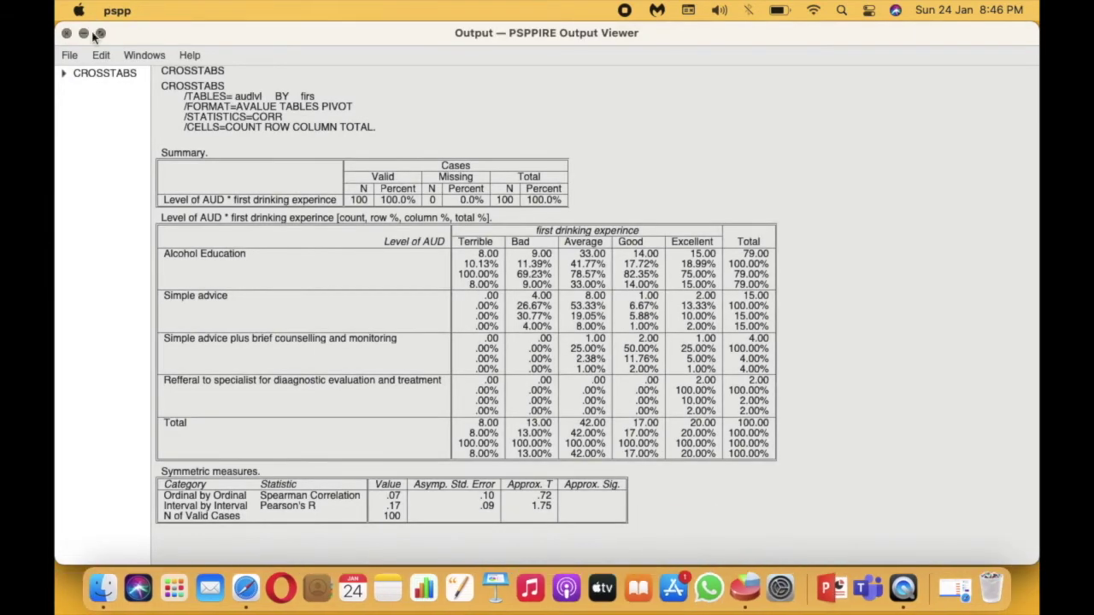
{"action": "left_click", "coordinate": [84, 34]}
{"action": "scroll", "coordinate": [354, 378], "scroll_direction": "down", "scroll_amount": 6}
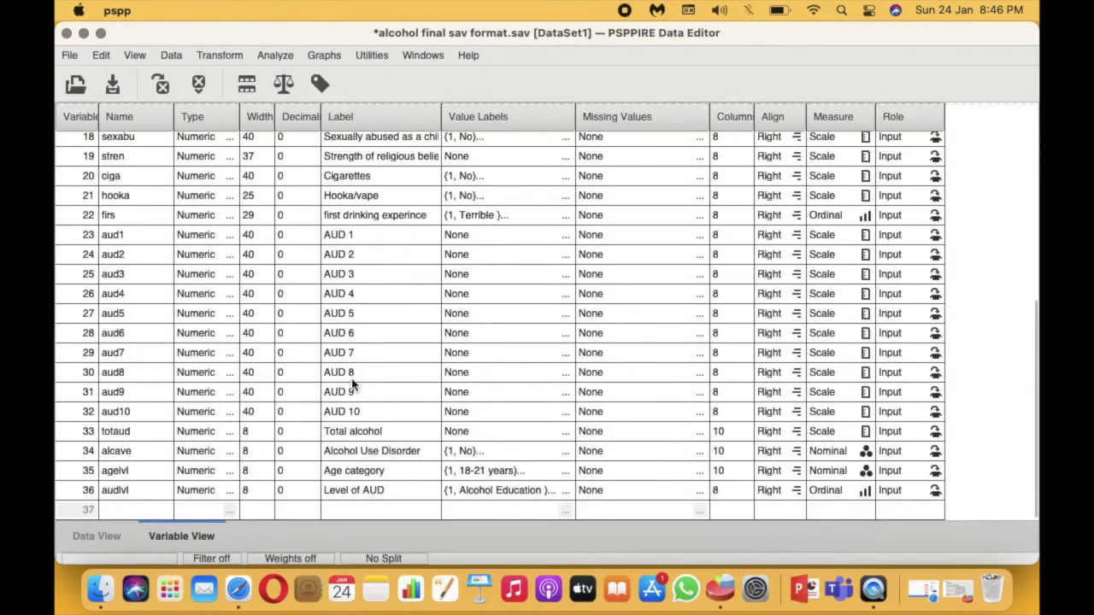
{"action": "left_click", "coordinate": [91, 540]}
{"action": "scroll", "coordinate": [256, 346], "scroll_direction": "down", "scroll_amount": 8}
{"action": "scroll", "coordinate": [254, 346], "scroll_direction": "down", "scroll_amount": 15}
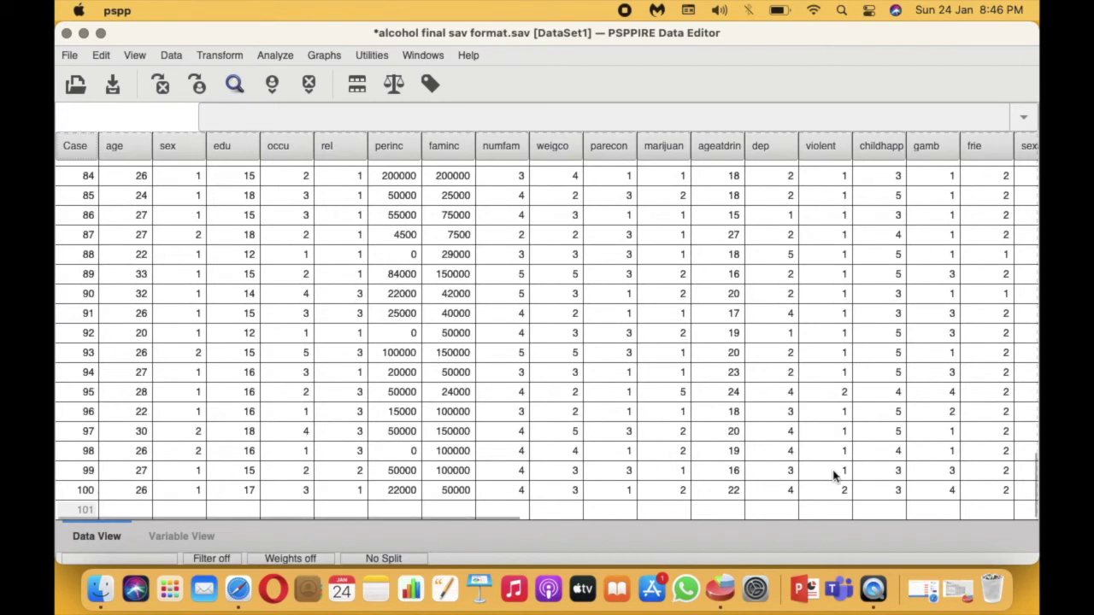
{"action": "left_click", "coordinate": [923, 590]}
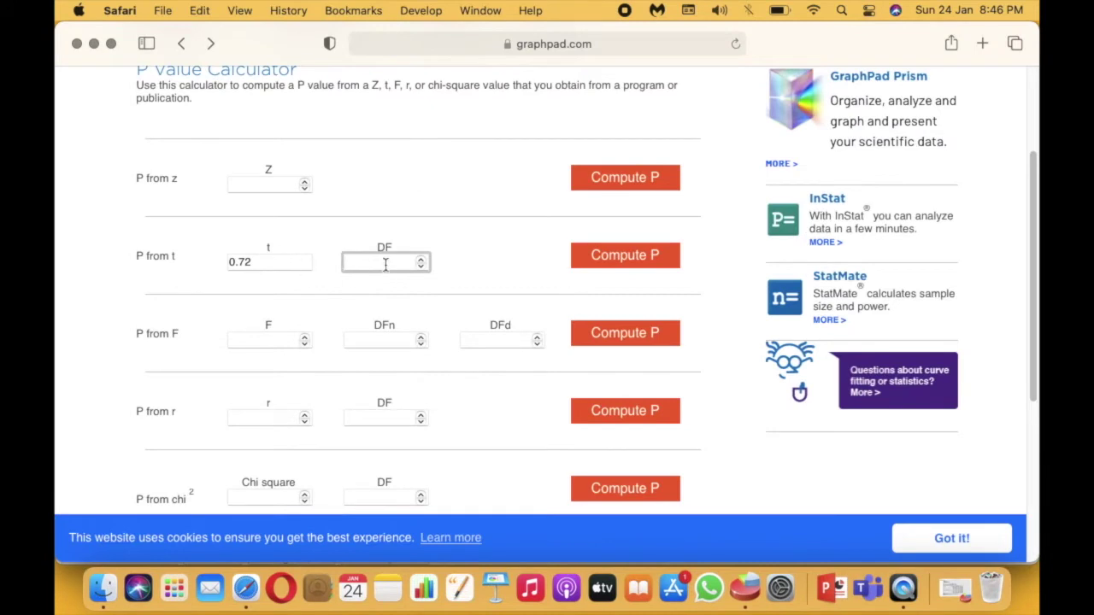
Compute P for t = 0.72 with DF 99 and select the two-tailed result 0.4732
{"action": "type", "text": "99"}
{"action": "left_click", "coordinate": [635, 260]}
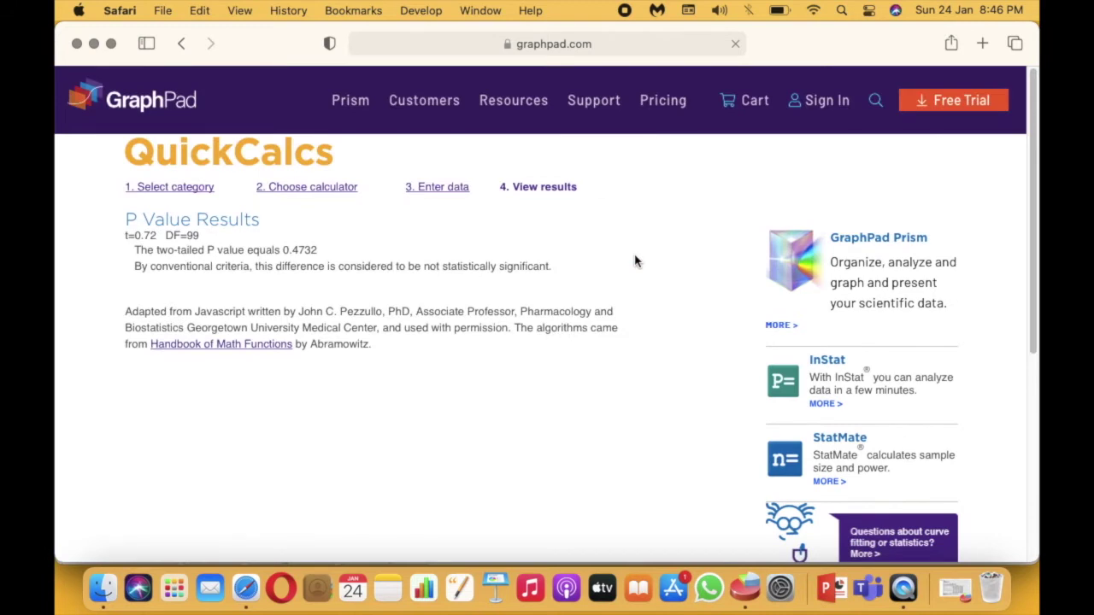
{"action": "left_click_drag", "start_coordinate": [283, 250], "coordinate": [327, 248]}
{"action": "left_click", "coordinate": [327, 248]}
{"action": "scroll", "coordinate": [294, 270], "scroll_direction": "up", "scroll_amount": 5}
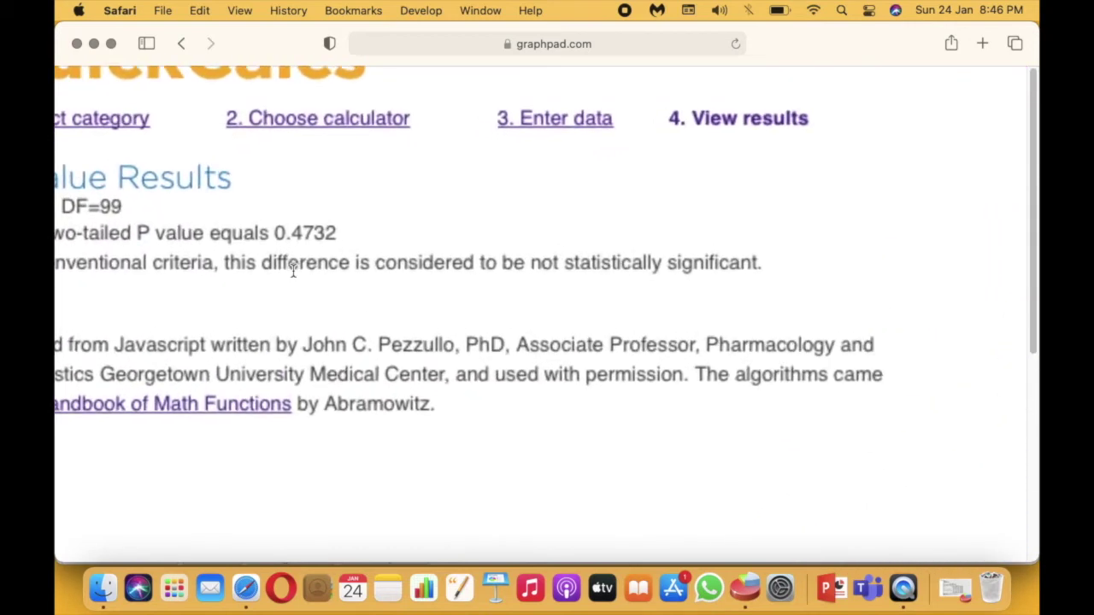
{"action": "scroll", "coordinate": [293, 270], "scroll_direction": "left", "scroll_amount": 3}
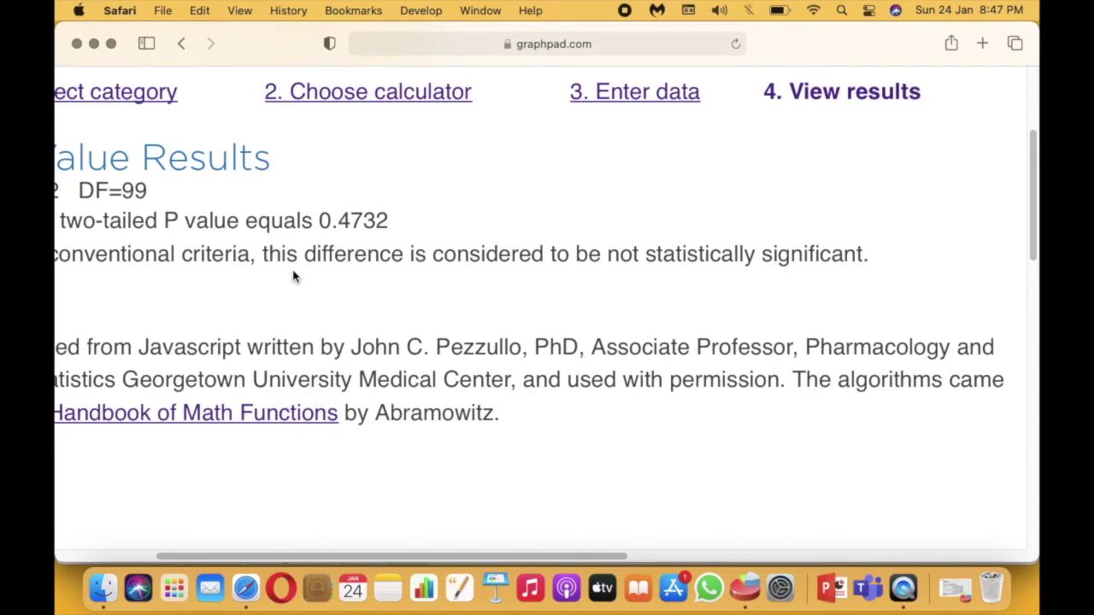
{"action": "scroll", "coordinate": [293, 271], "scroll_direction": "down", "scroll_amount": 5}
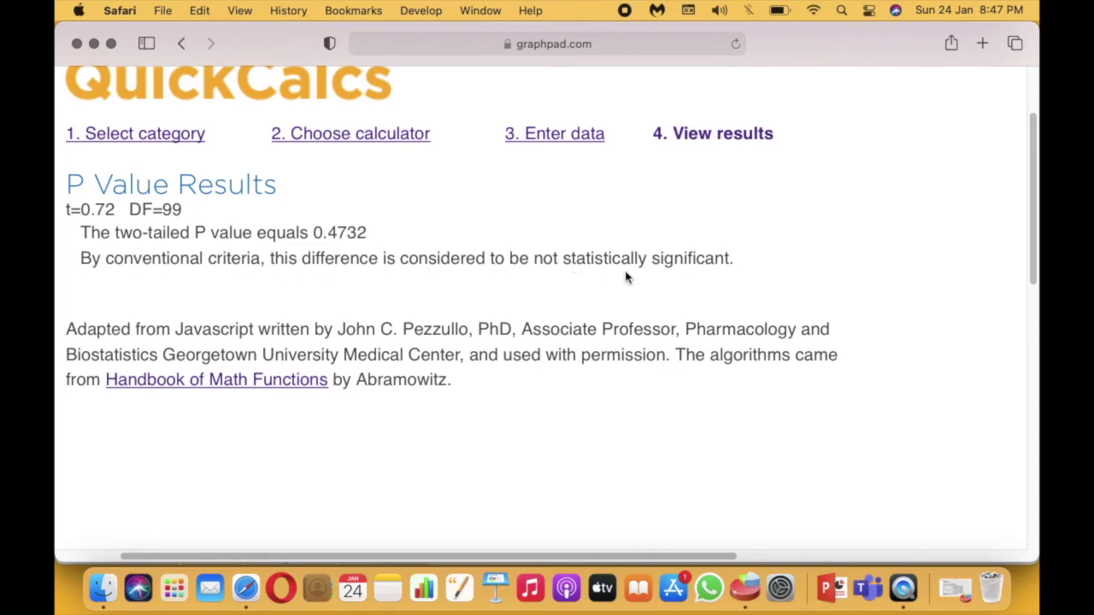
{"action": "scroll", "coordinate": [350, 229], "scroll_direction": "up", "scroll_amount": 3}
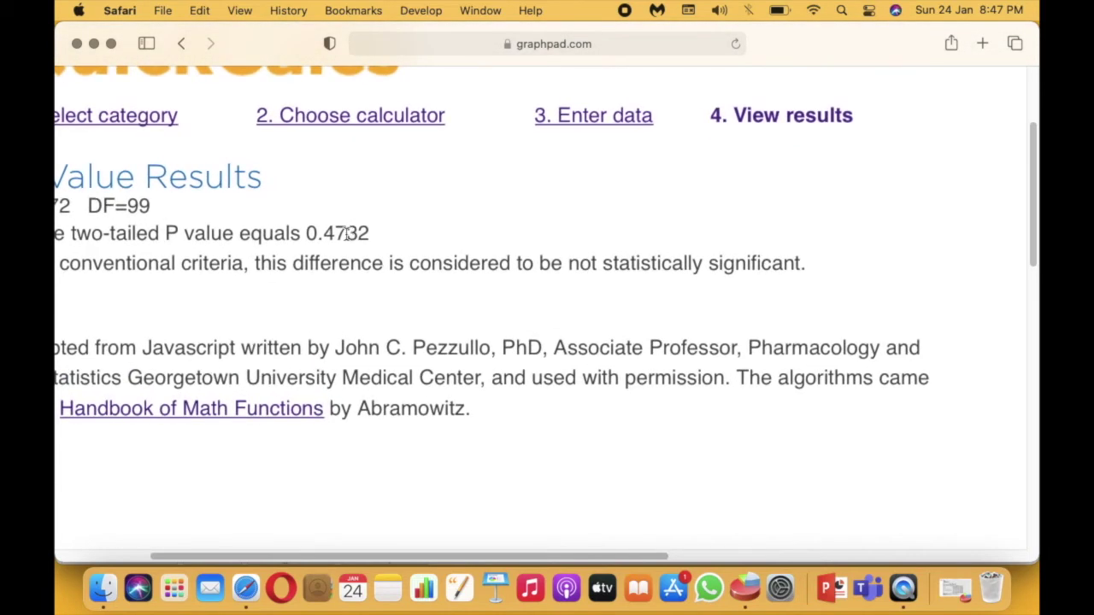
{"action": "scroll", "coordinate": [346, 233], "scroll_direction": "down", "scroll_amount": 3}
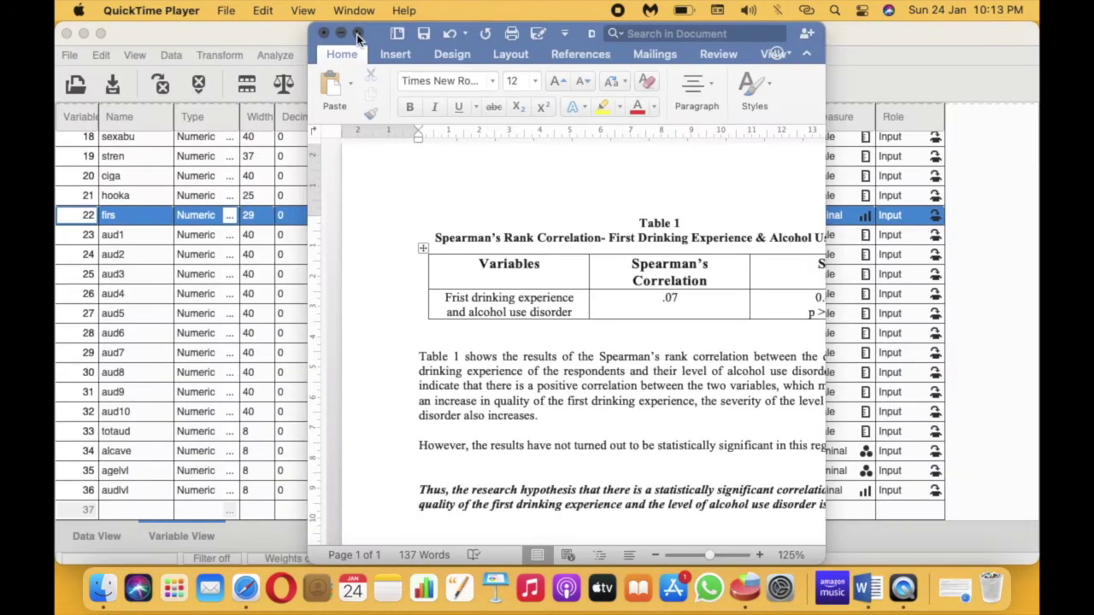
In full-screen Word, review Table 1 (Spearman .07, Sig. 0.473) and the interpretation paragraphs
{"action": "left_click", "coordinate": [357, 34]}
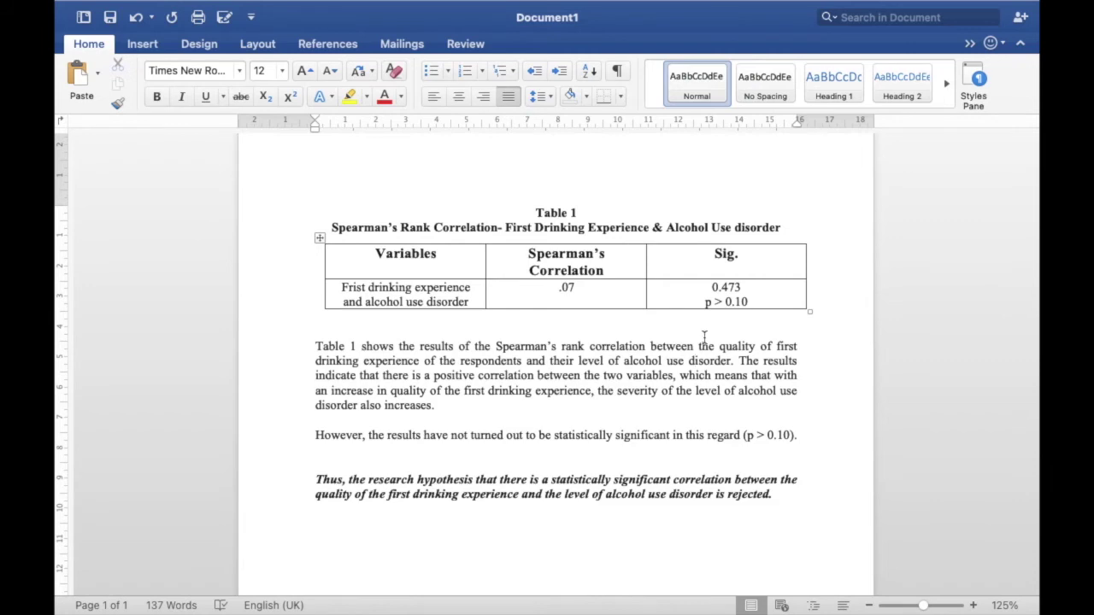
{"action": "scroll", "coordinate": [516, 306], "scroll_direction": "down", "scroll_amount": 3}
{"action": "scroll", "coordinate": [516, 306], "scroll_direction": "down", "scroll_amount": 5}
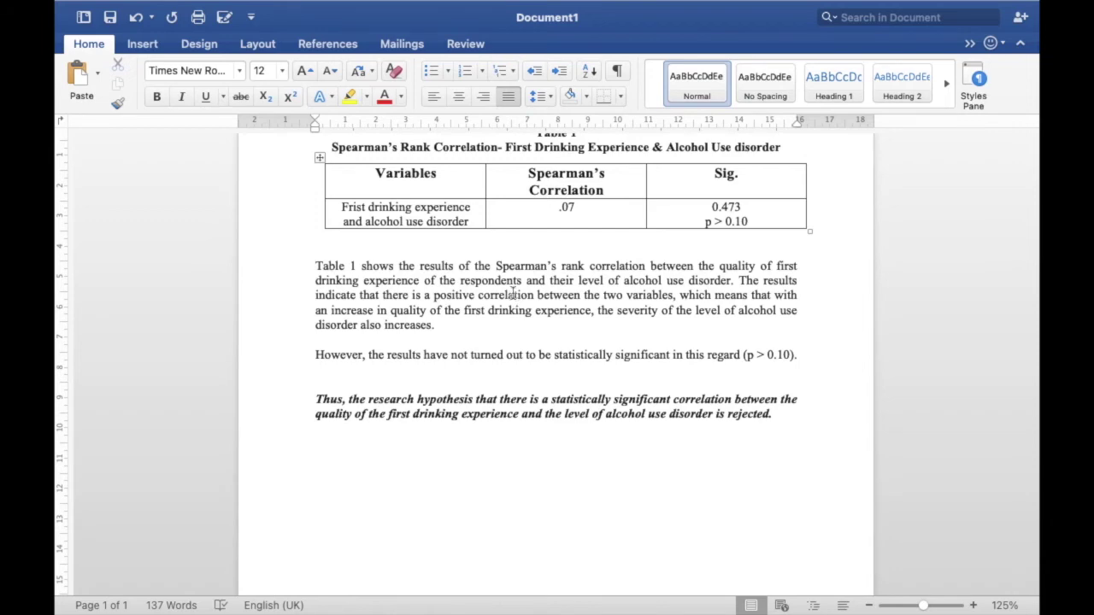
{"action": "scroll", "coordinate": [563, 207], "scroll_direction": "up", "scroll_amount": 3}
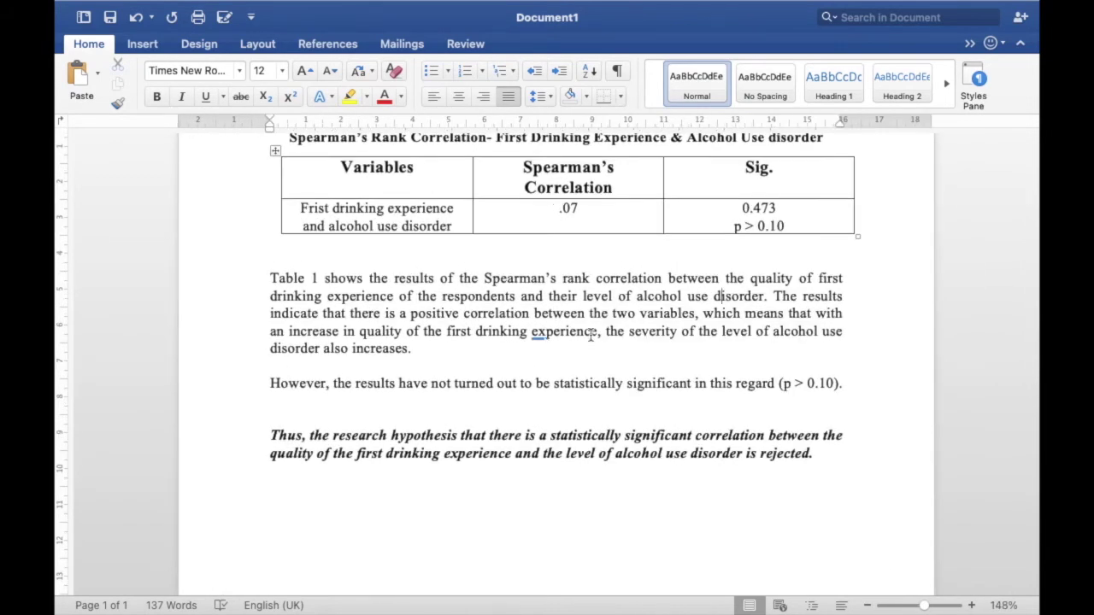
{"action": "scroll", "coordinate": [694, 361], "scroll_direction": "down", "scroll_amount": 2}
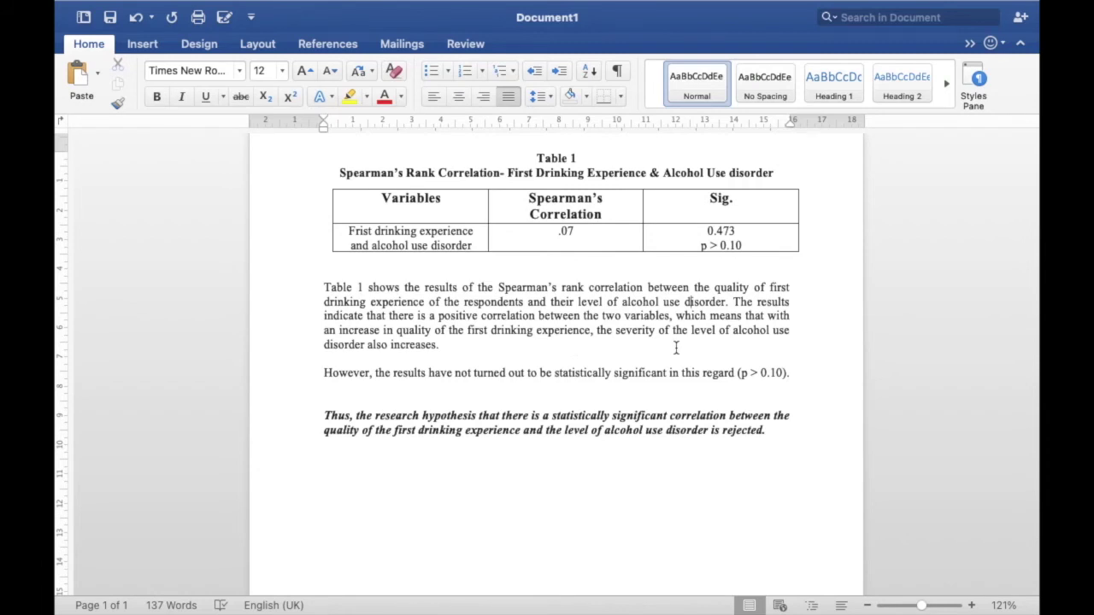
{"action": "mouse_move", "coordinate": [148, 24]}
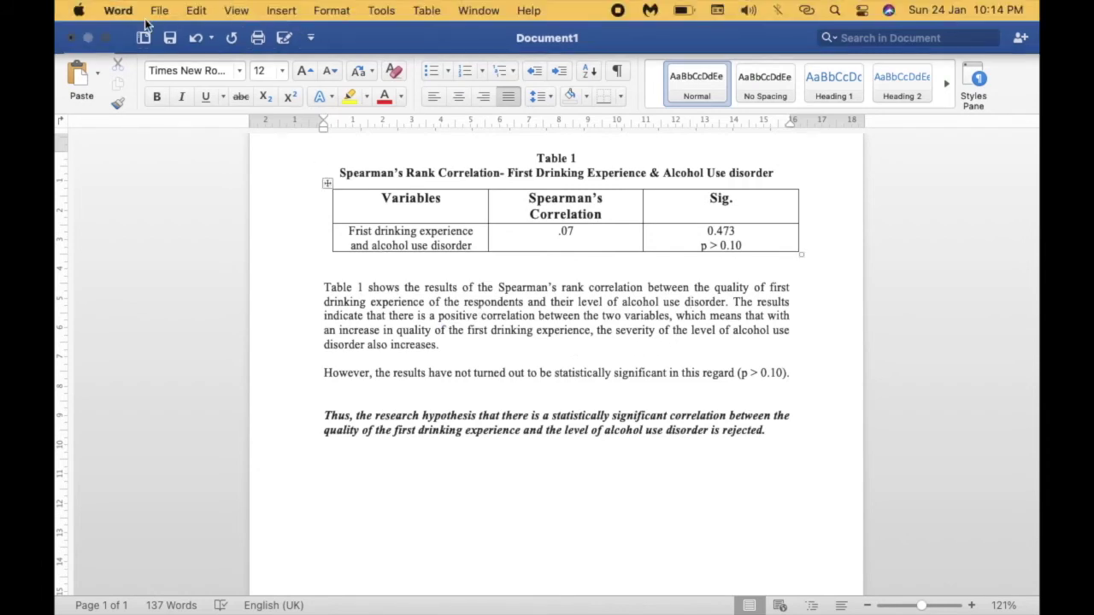
Exit Word full screen and bring PSPP's Variable View of 36 variables forward
{"action": "left_click", "coordinate": [103, 39]}
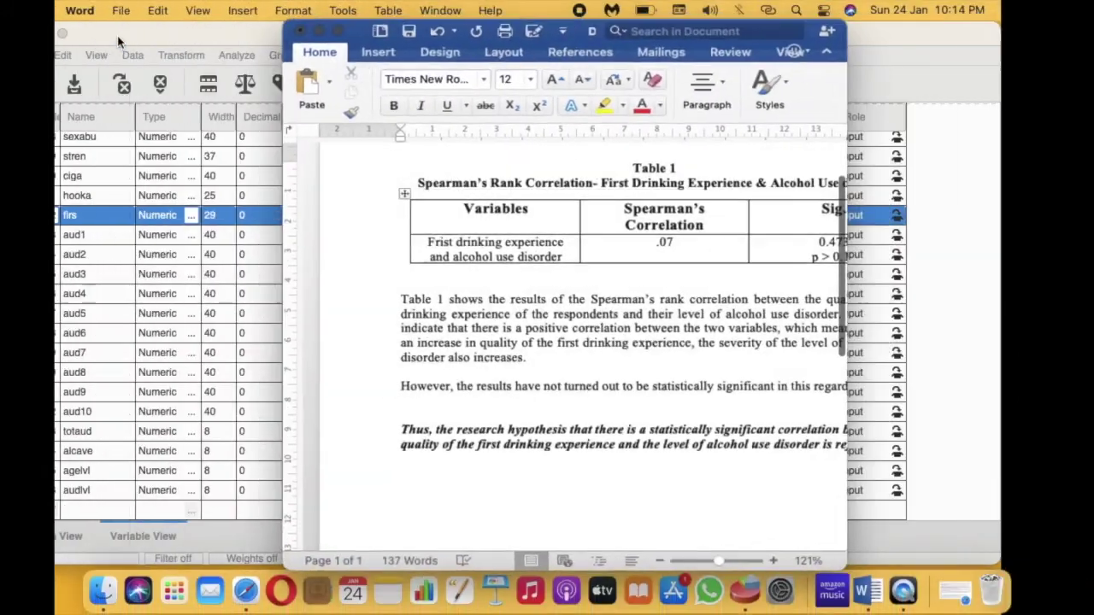
{"action": "left_click", "coordinate": [983, 341]}
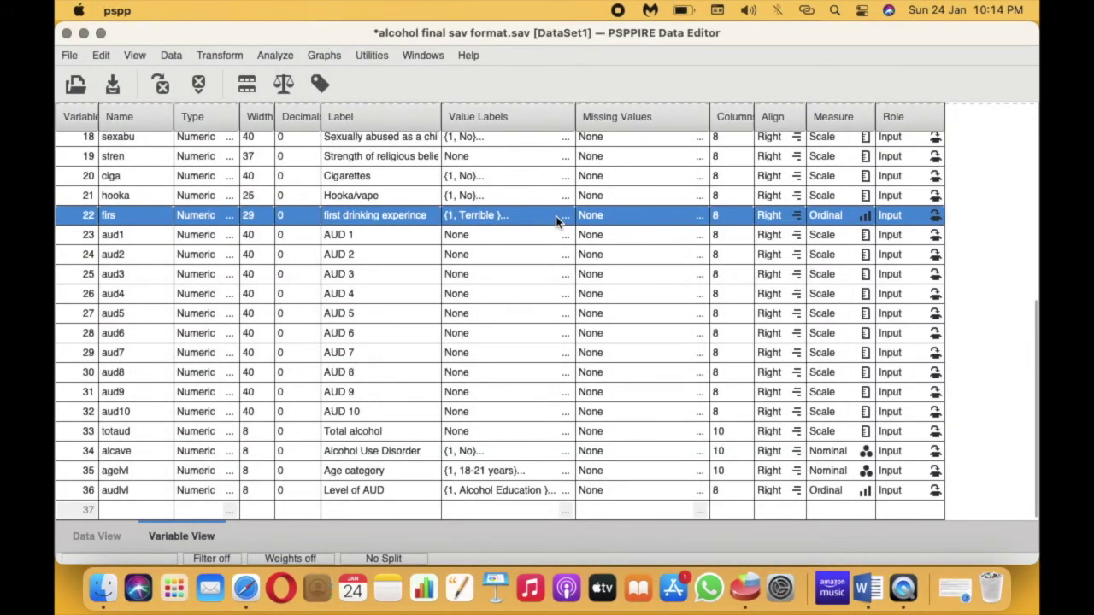